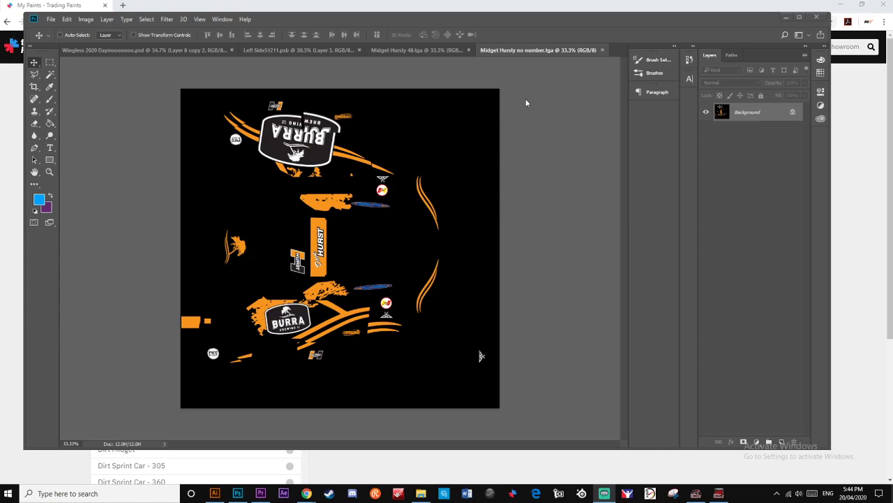
# - View the Midget Hursty 48.tga paint in Photoshop, showing orange 48 numbers on both sides
pyautogui.click(426, 50)
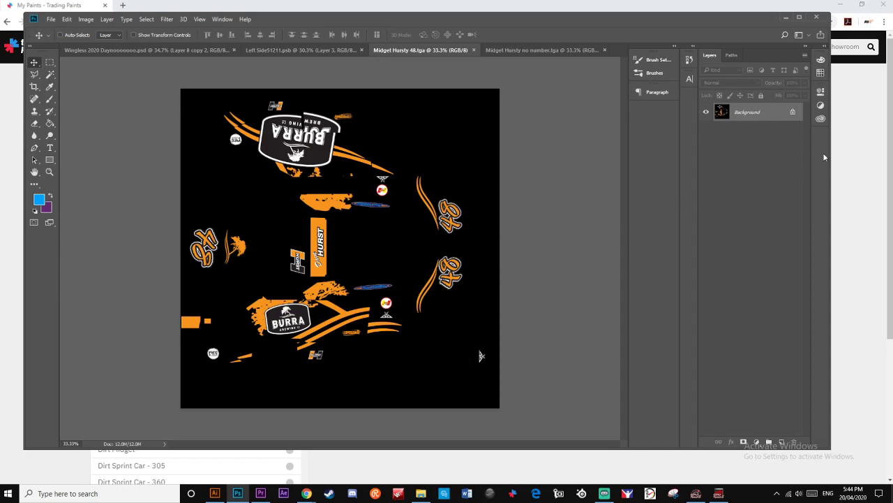
# - Upload Midget Hursty no number.tga from Quick access as the paint file to share
pyautogui.click(870, 113)
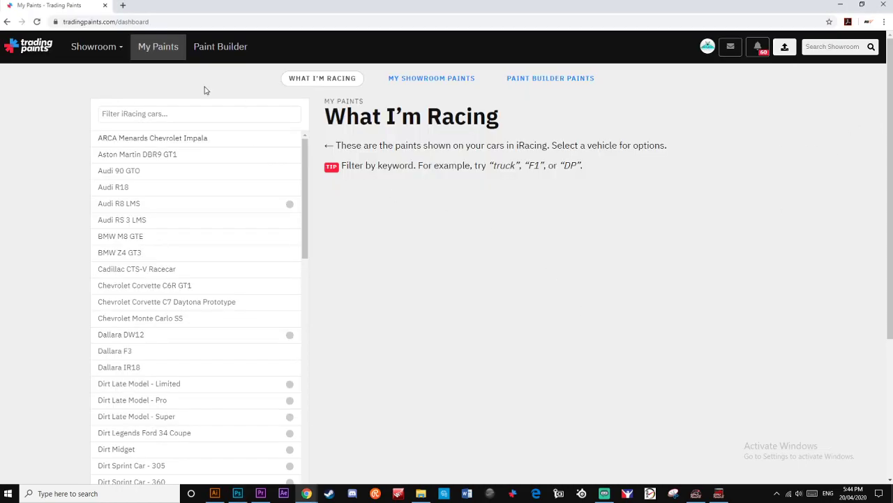
pyautogui.click(786, 48)
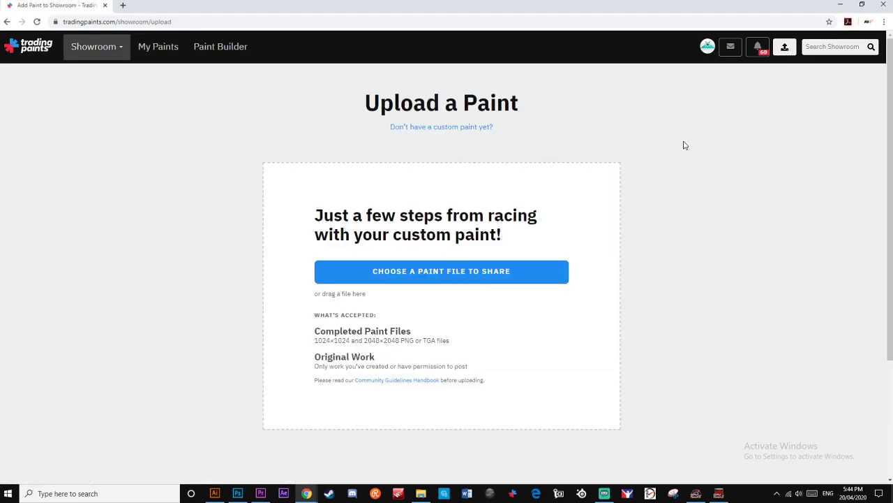
pyautogui.click(506, 273)
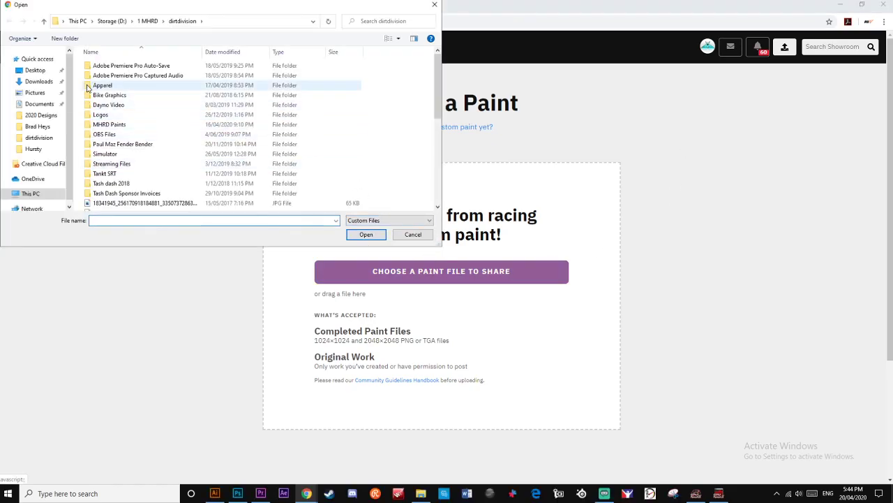
pyautogui.click(28, 58)
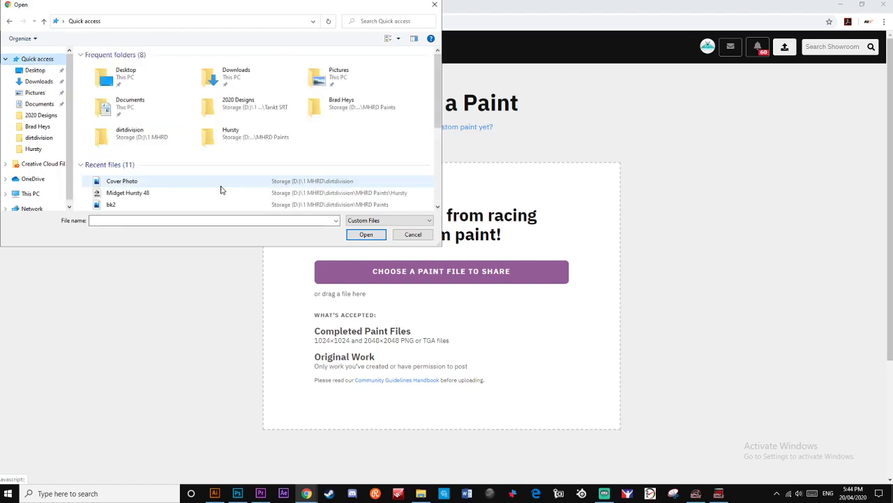
pyautogui.scroll(-1, 195, 180)
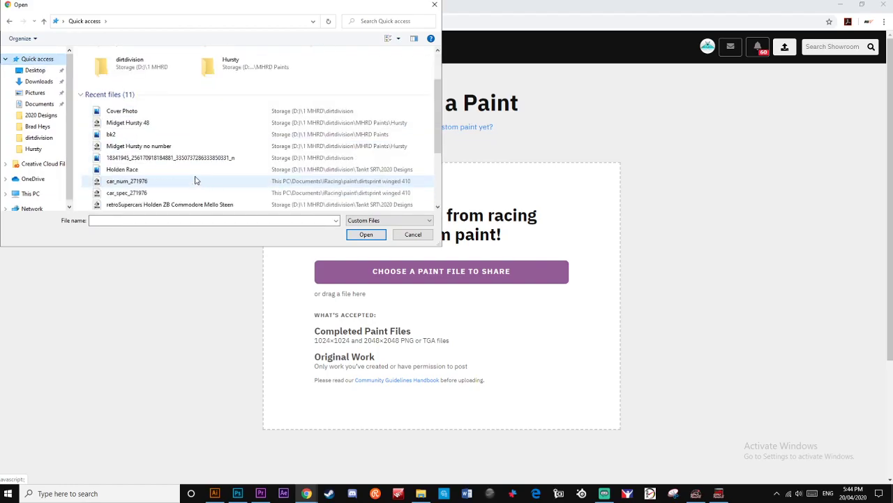
pyautogui.click(156, 146)
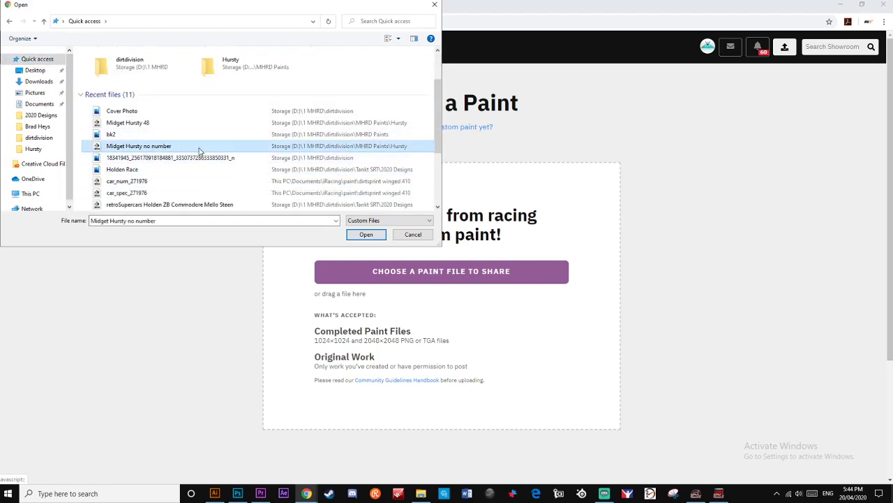
pyautogui.click(366, 234)
# - Set the paint's vehicle to Dirt Midget
pyautogui.scroll(-2, 412, 269)
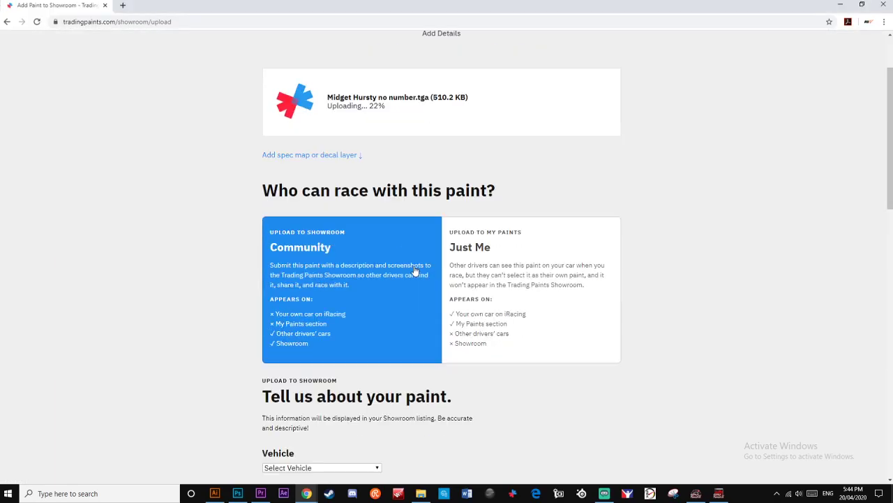
pyautogui.scroll(-1, 363, 265)
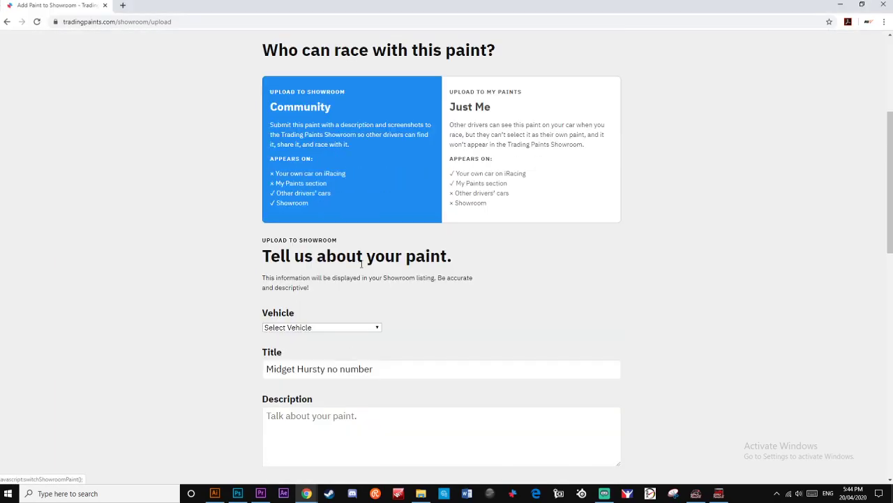
pyautogui.click(340, 328)
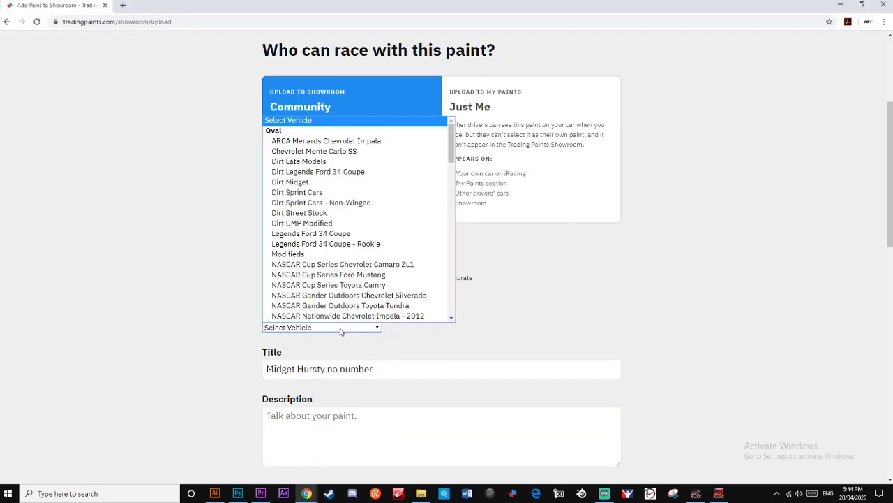
pyautogui.click(322, 183)
# - Enter the description dirtdivision.com.au and begin adding a screenshot image
pyautogui.click(344, 430)
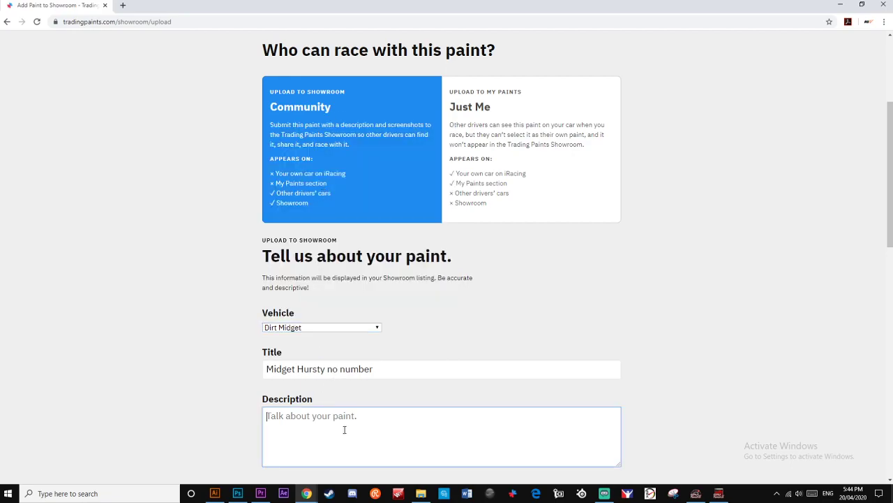
pyautogui.write('dirtdivision.com.au')
pyautogui.scroll(-3, 461, 300)
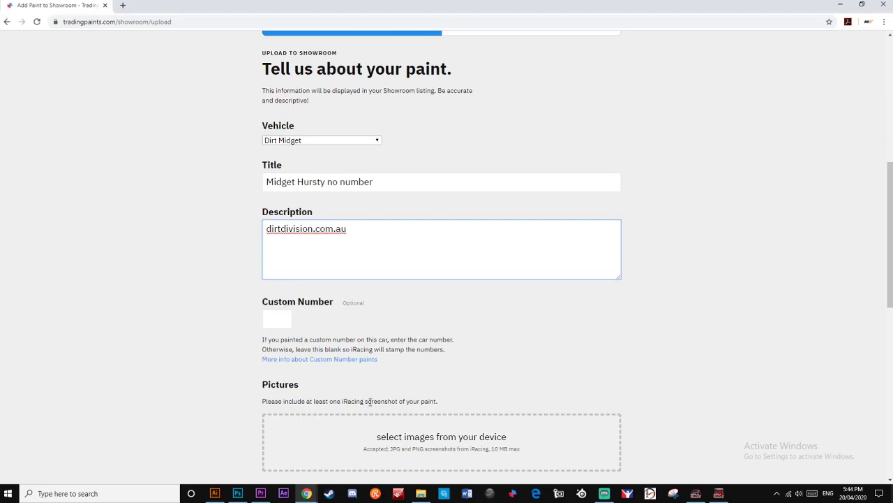
pyautogui.scroll(-1, 370, 402)
pyautogui.scroll(-1, 379, 375)
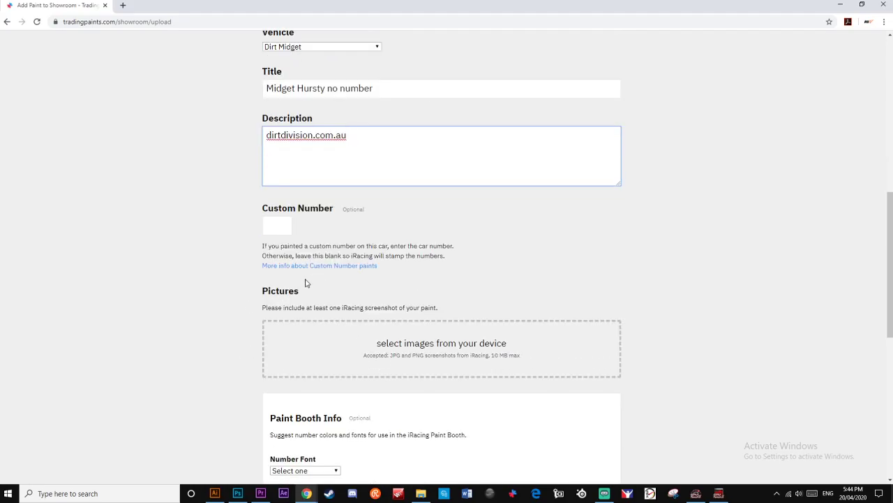
pyautogui.click(453, 351)
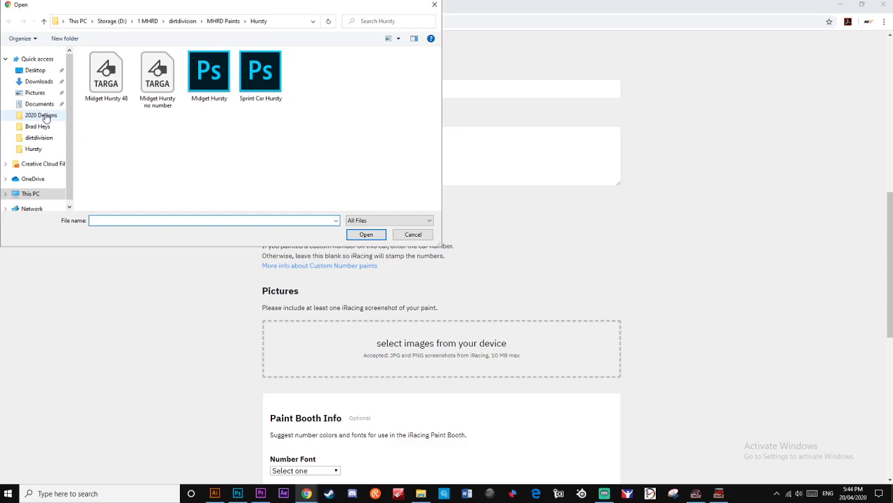
# - Attach Holden Race.jpg from 2020 Designs, set privacy to Unlisted, and add the paint to the Showroom
pyautogui.click(41, 115)
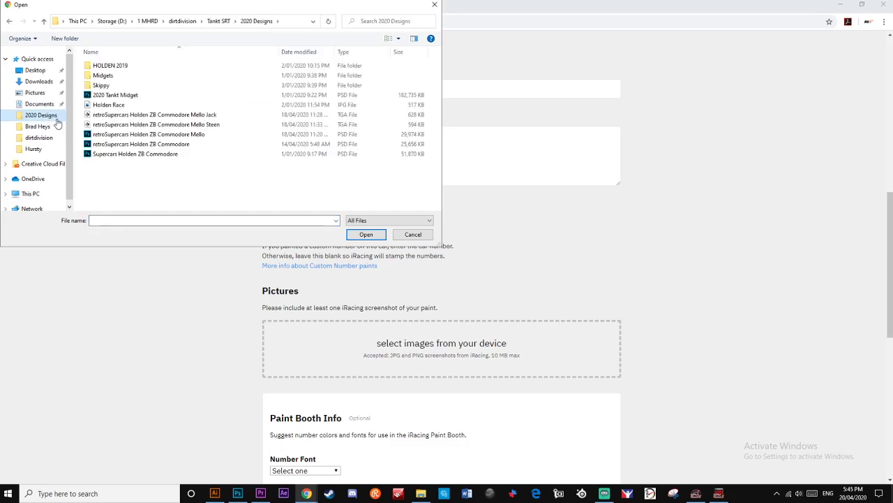
pyautogui.doubleClick(97, 107)
pyautogui.scroll(-5, 434, 328)
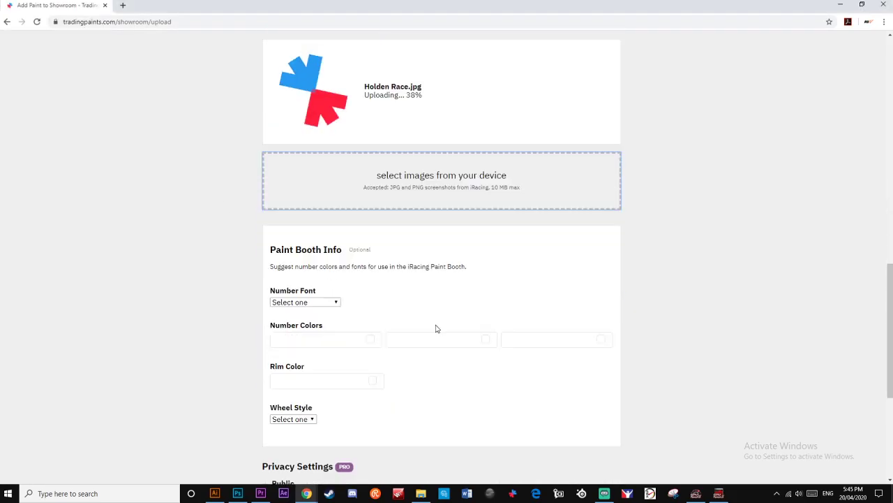
pyautogui.scroll(-1, 433, 327)
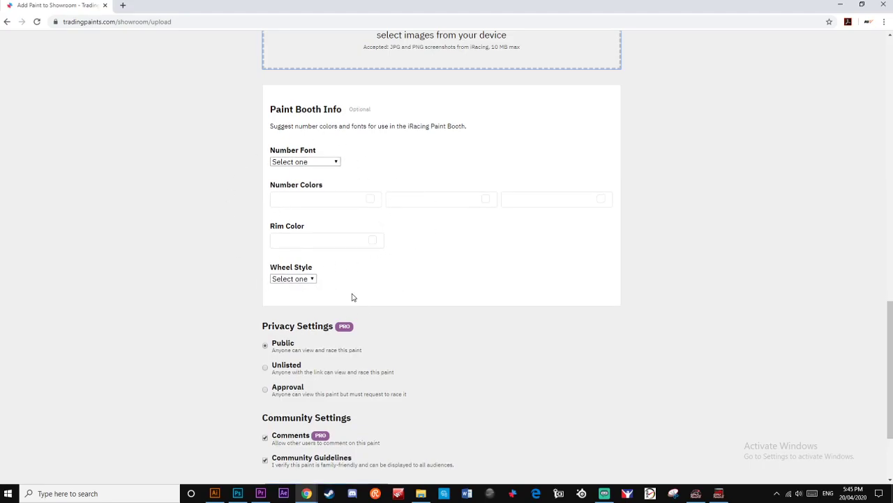
pyautogui.scroll(-1, 363, 295)
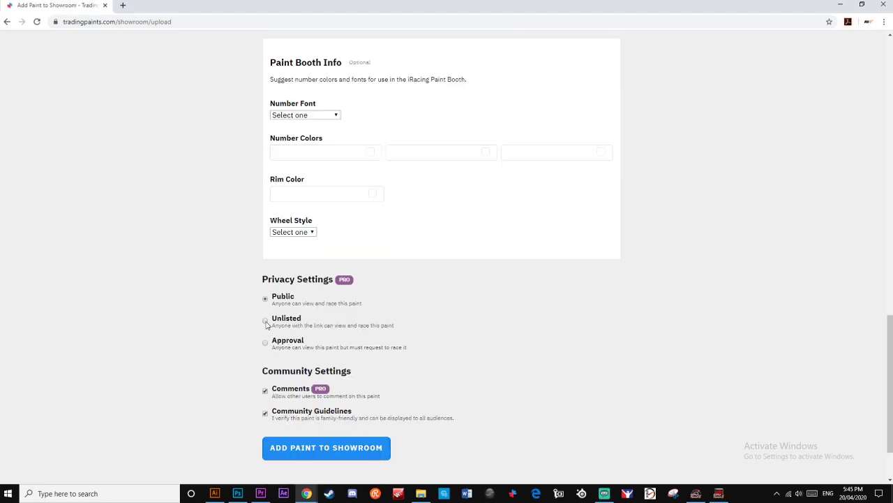
pyautogui.click(266, 320)
pyautogui.click(355, 447)
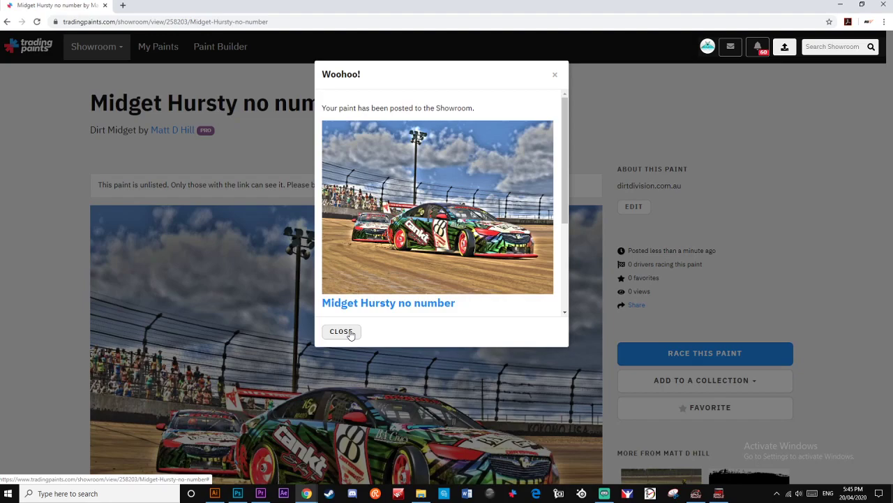
# - Dismiss the posted confirmation and choose Midget Hursty 48 from Recent files as the next paint
pyautogui.click(341, 332)
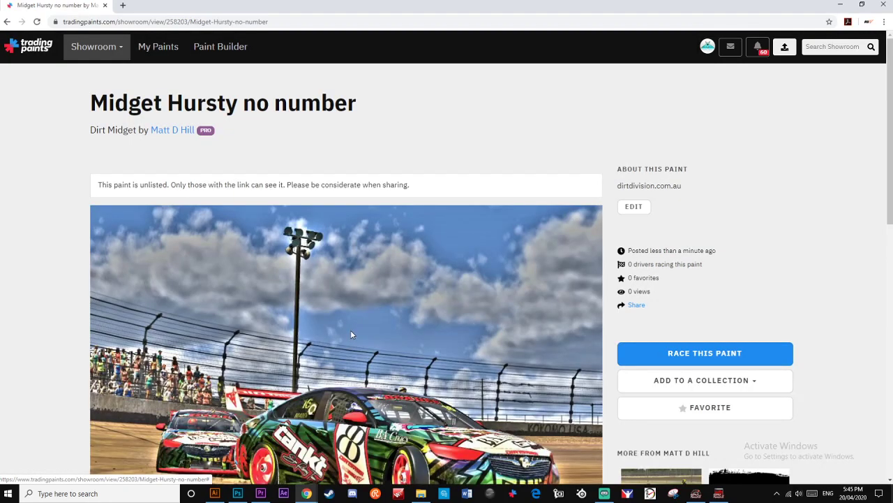
pyautogui.click(785, 48)
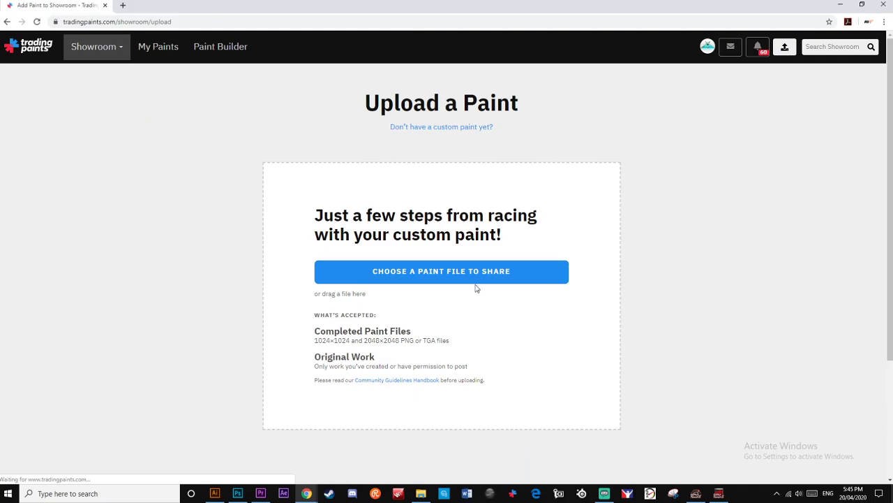
pyautogui.click(461, 271)
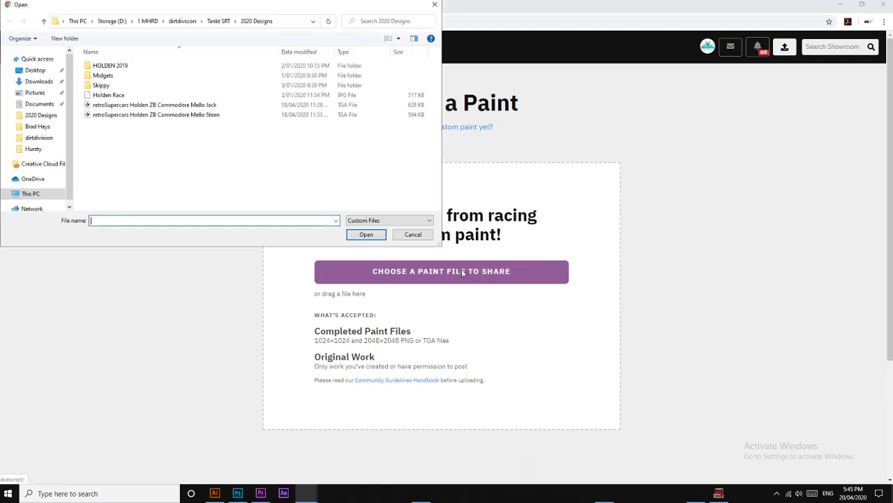
pyautogui.click(36, 59)
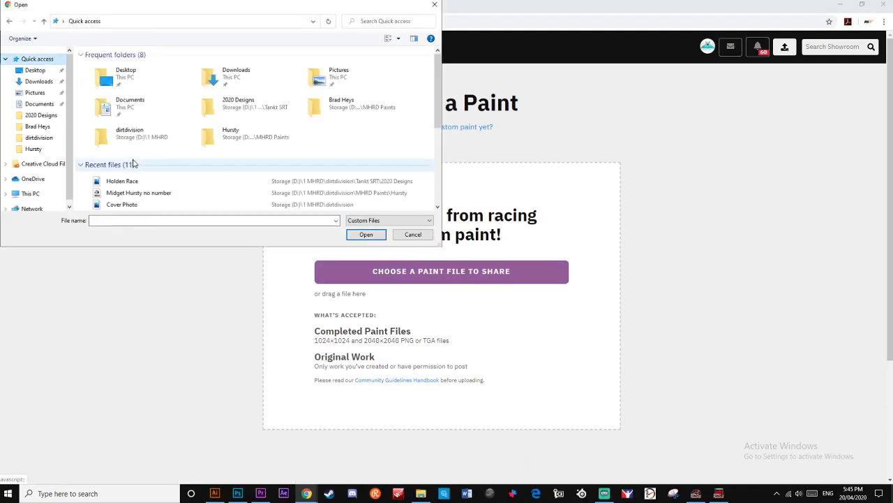
pyautogui.scroll(-1, 155, 181)
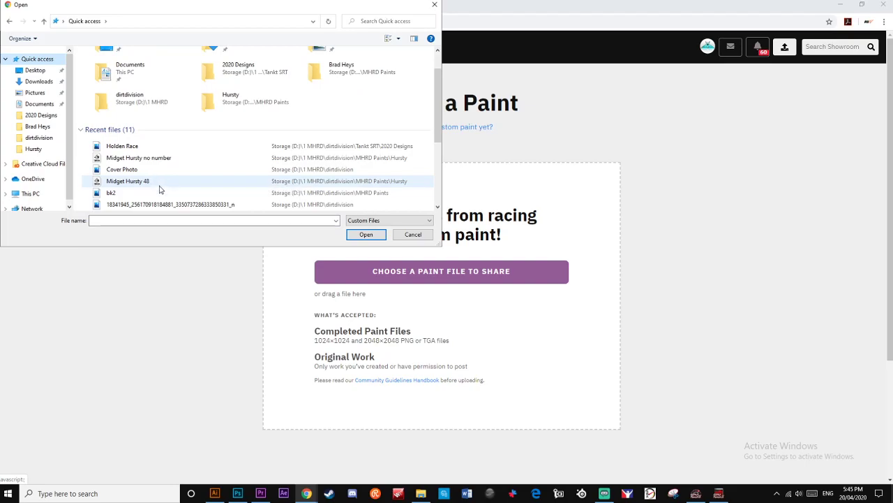
pyautogui.click(155, 183)
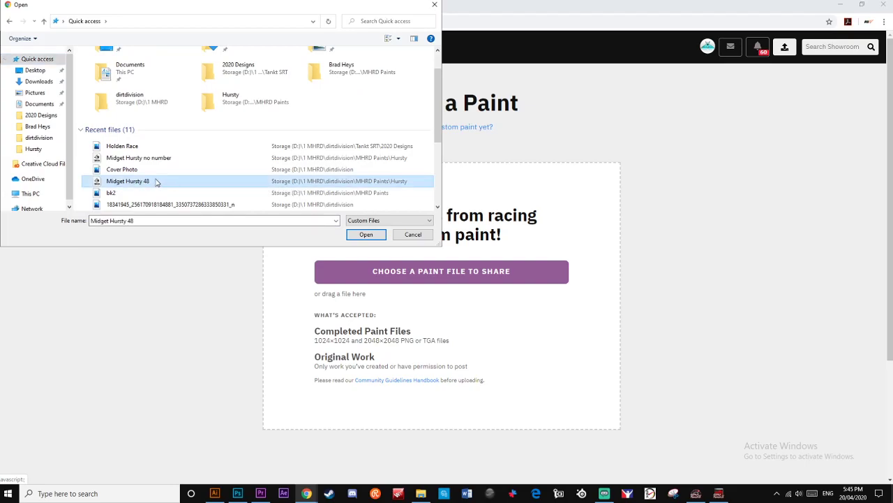
pyautogui.doubleClick(155, 182)
# - Set vehicle to Dirt Midget, description dirtdivision.com.au, and custom number 48
pyautogui.scroll(-4, 388, 253)
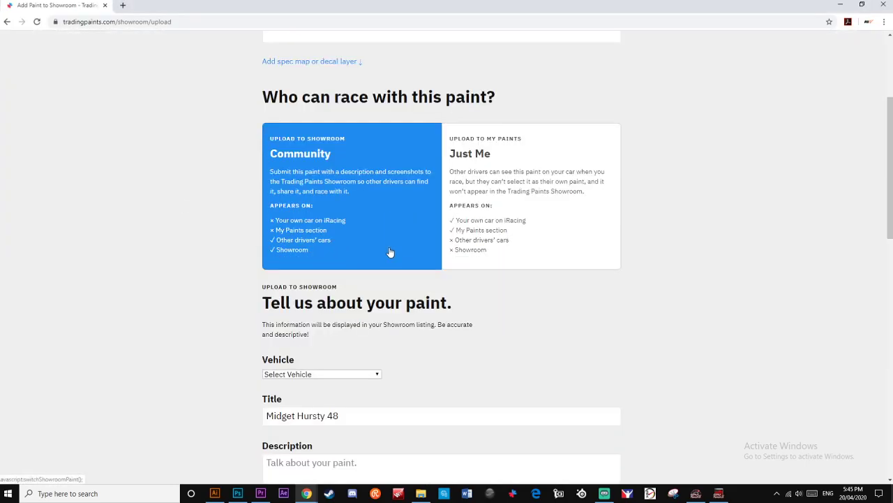
pyautogui.click(356, 281)
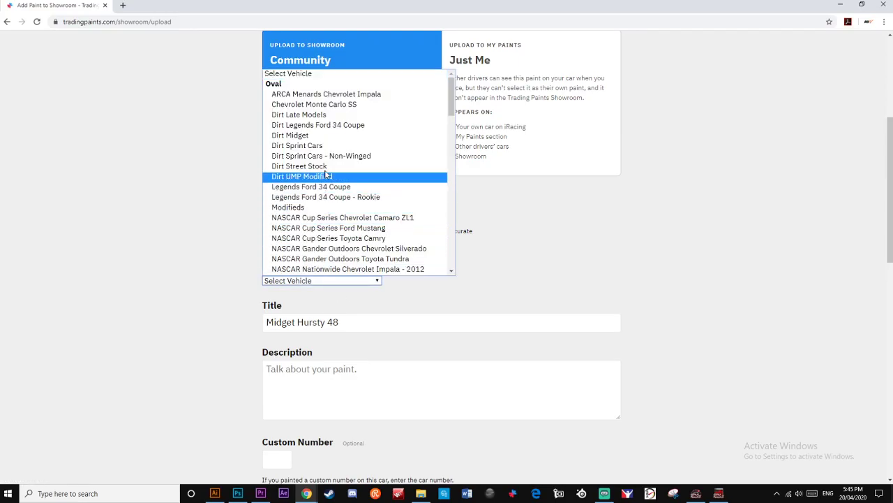
pyautogui.click(321, 135)
pyautogui.scroll(-2, 335, 209)
pyautogui.click(332, 234)
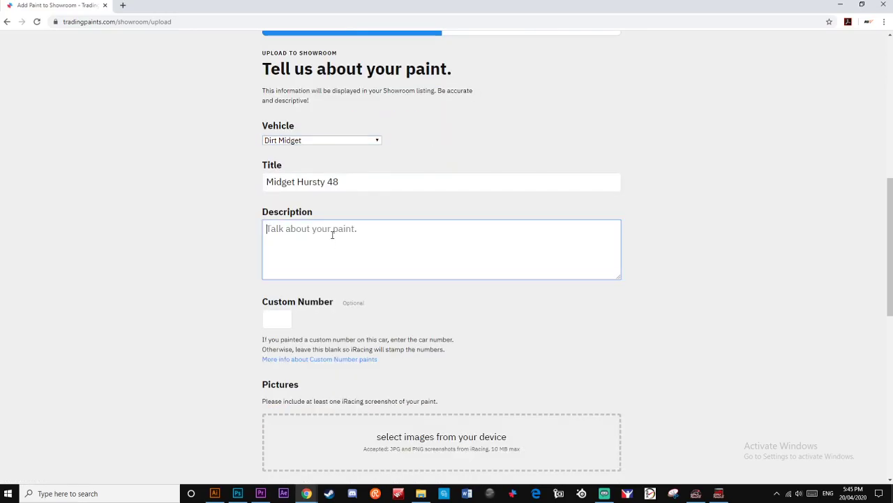
pyautogui.write('dirtdi')
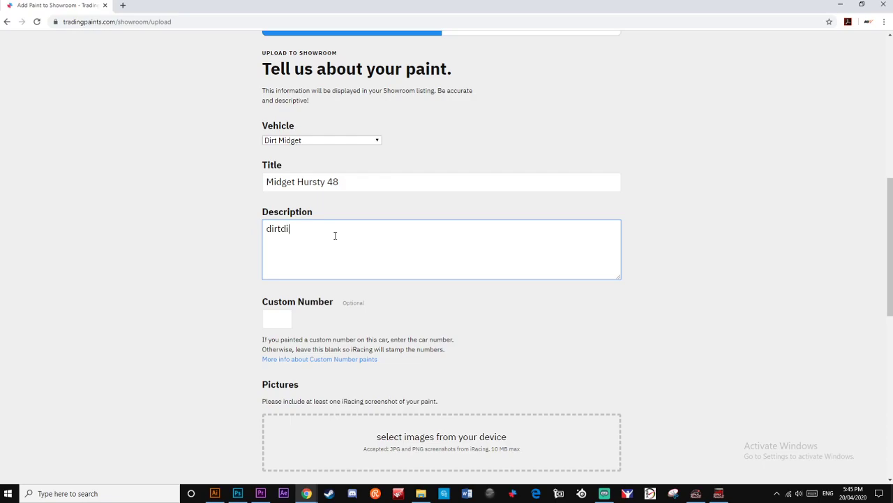
pyautogui.write('vision.com.au')
pyautogui.click(277, 319)
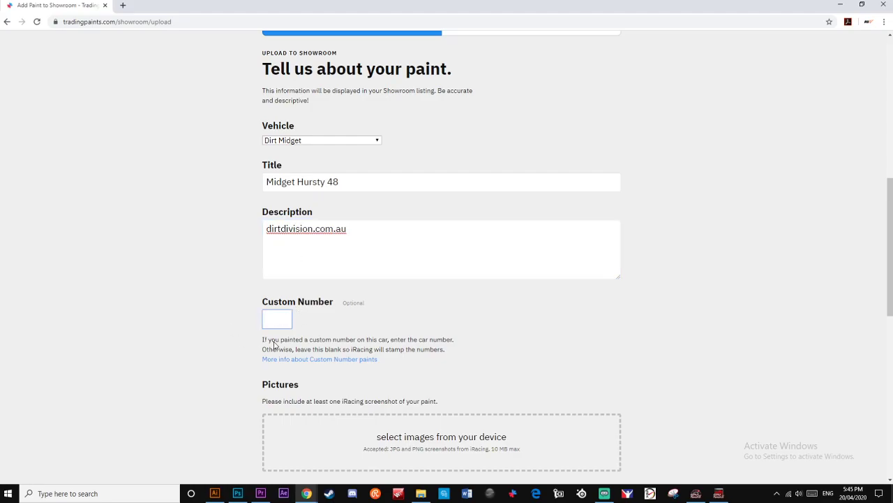
pyautogui.write('48')
# - Upload the Holden Race screenshot from recent files and set privacy to Unlisted
pyautogui.scroll(-3, 466, 350)
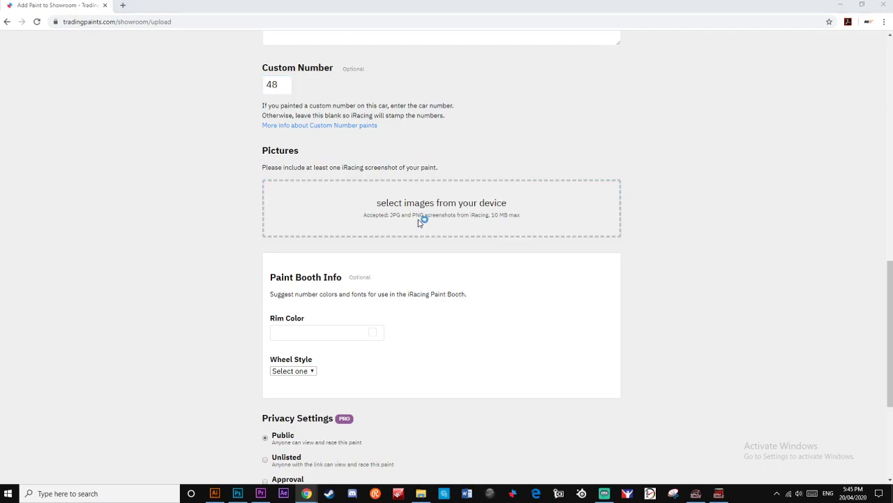
pyautogui.click(422, 220)
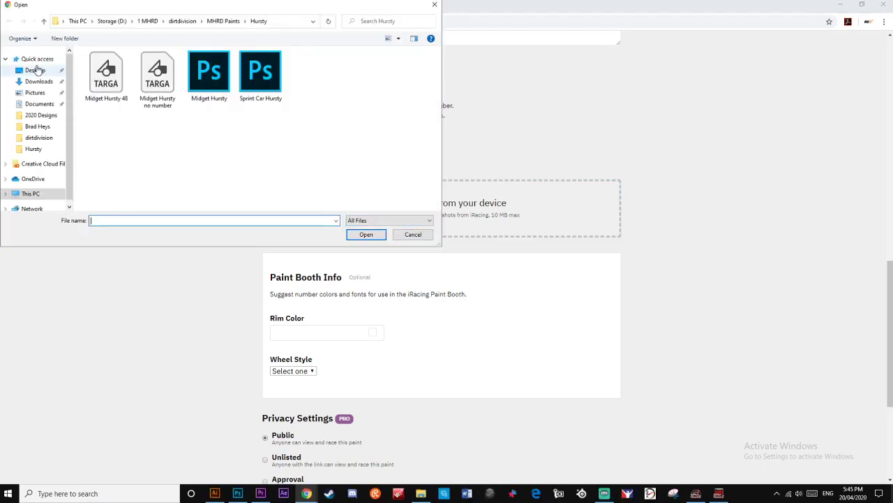
pyautogui.click(37, 59)
pyautogui.scroll(-1, 203, 159)
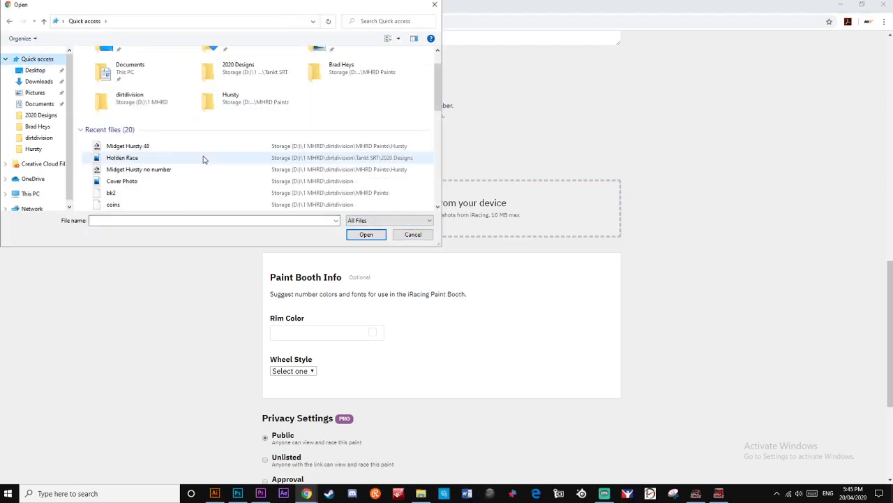
pyautogui.doubleClick(154, 158)
pyautogui.scroll(-2, 437, 305)
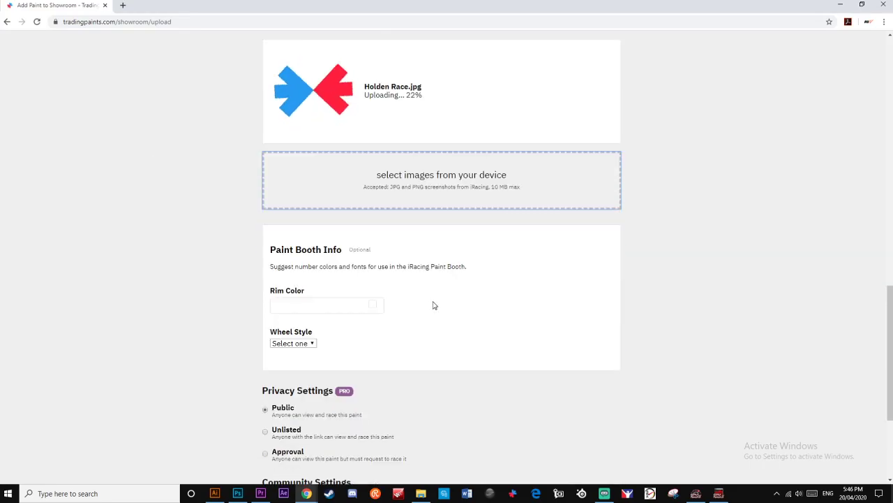
pyautogui.scroll(-2, 432, 305)
pyautogui.click(265, 290)
pyautogui.scroll(-1, 400, 283)
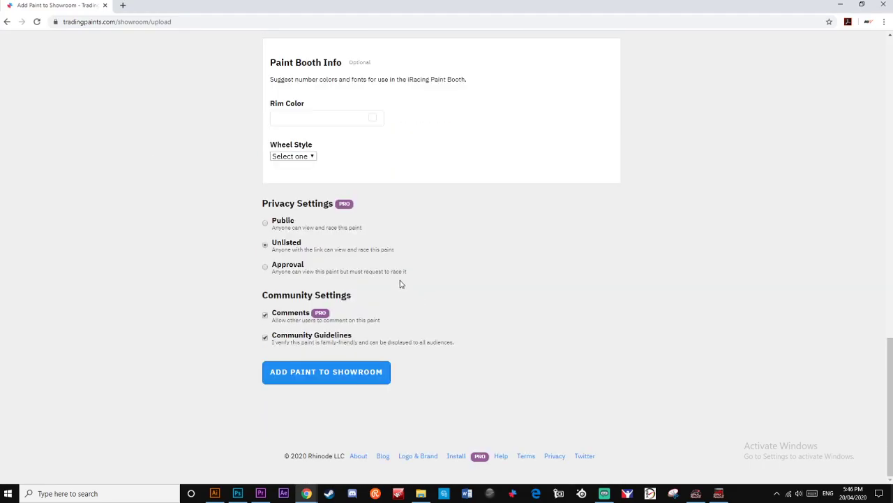
# - Post Midget Hursty 48 to the Showroom, then filter My Paints by 'dirt'
pyautogui.click(352, 377)
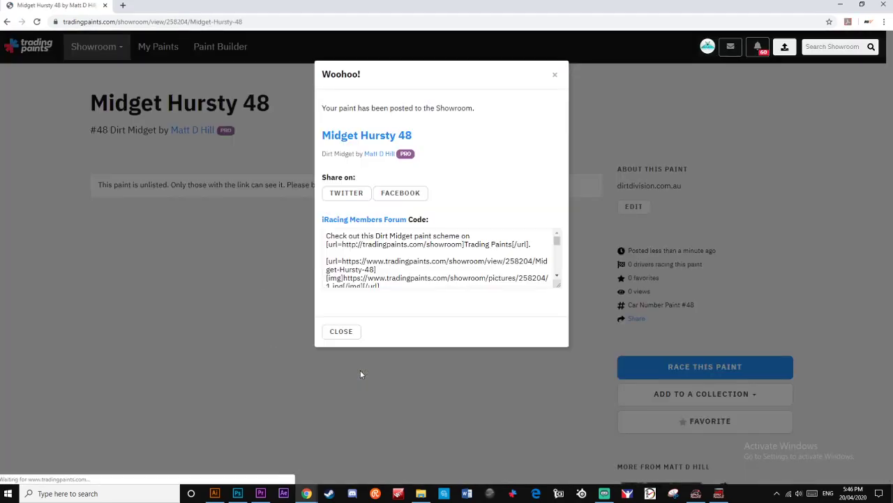
pyautogui.click(556, 77)
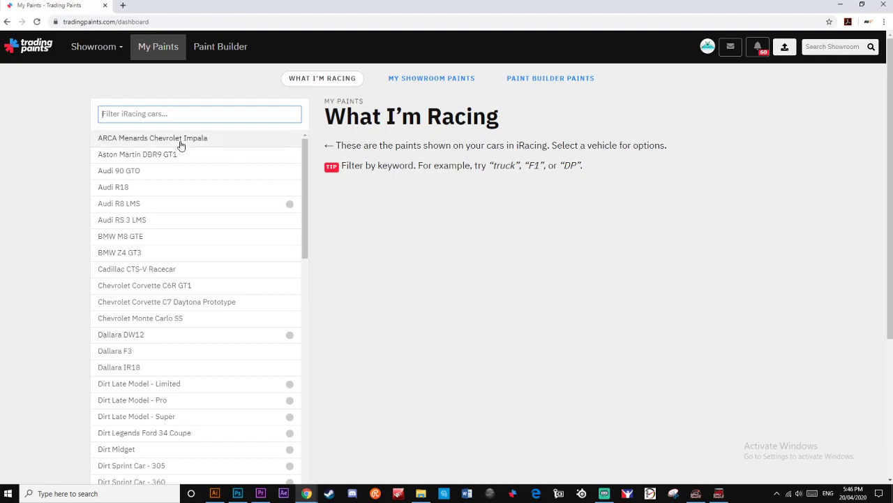
pyautogui.write('dirt')
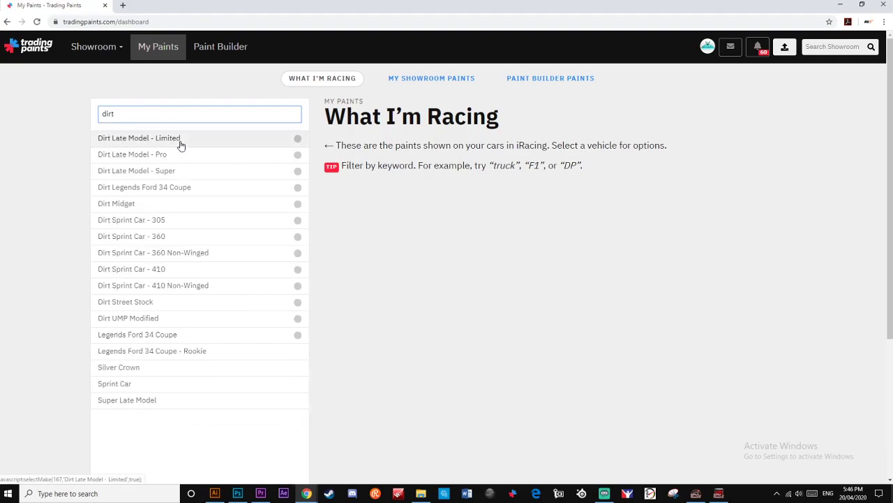
# - Open the Dirt Midget entry and scroll through its Burra-branded Hursty preview without numbers
pyautogui.click(155, 203)
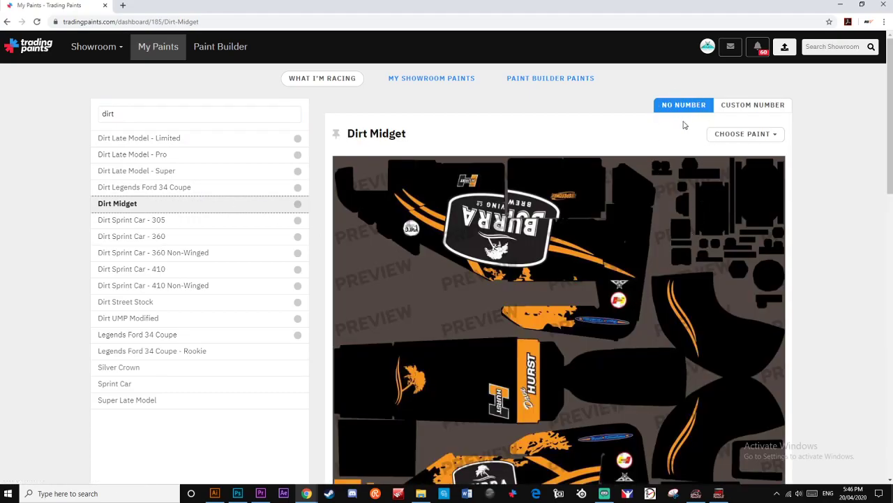
pyautogui.scroll(-3, 673, 209)
pyautogui.scroll(1, 645, 383)
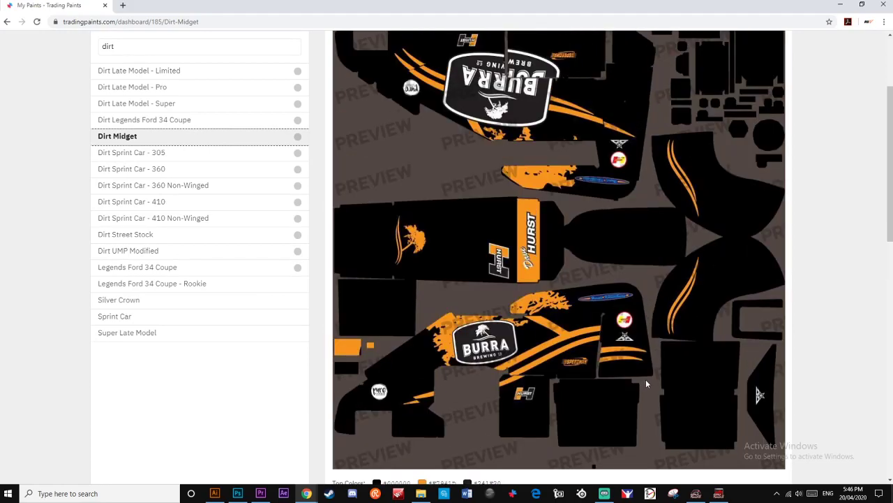
pyautogui.scroll(1, 649, 377)
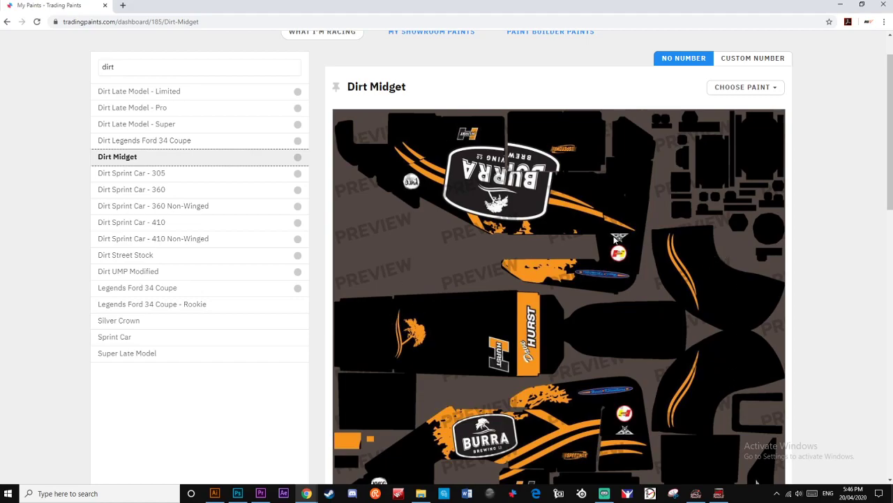
pyautogui.click(760, 59)
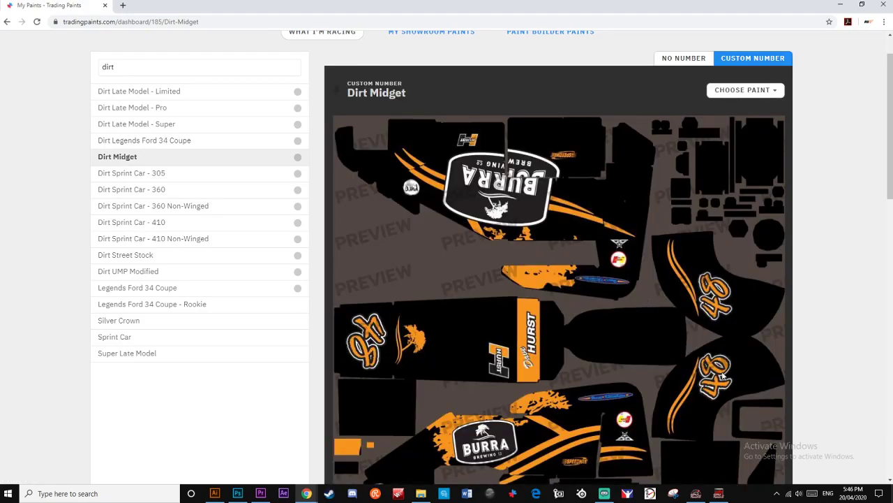
pyautogui.click(686, 58)
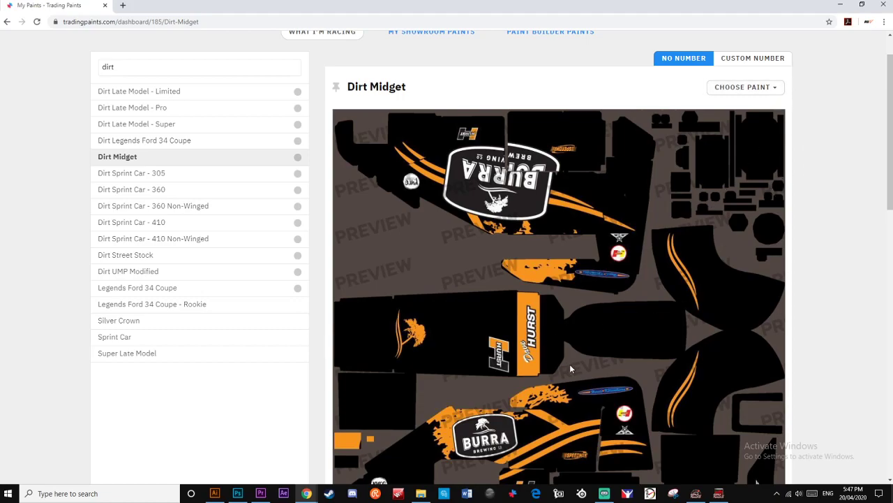
pyautogui.click(775, 89)
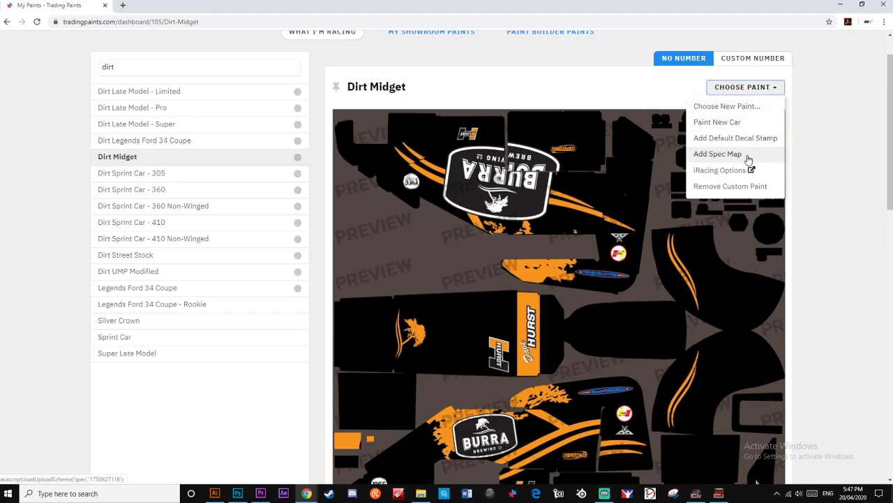
pyautogui.click(726, 155)
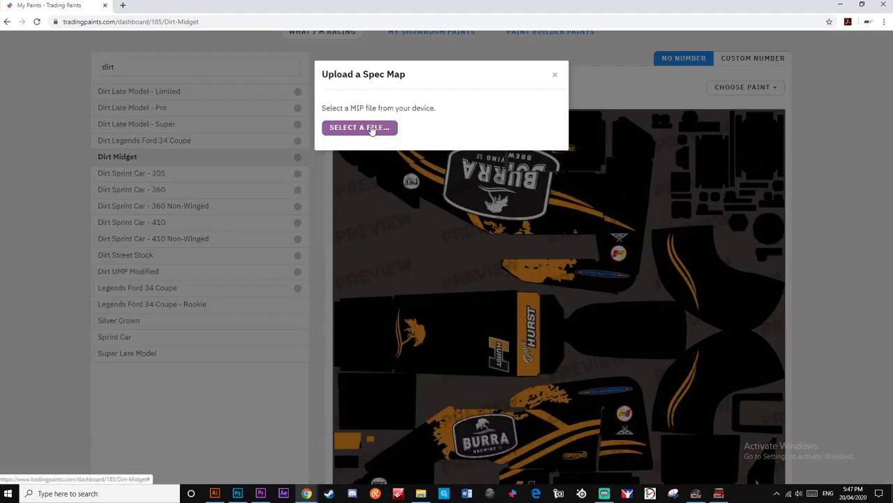
pyautogui.click(555, 74)
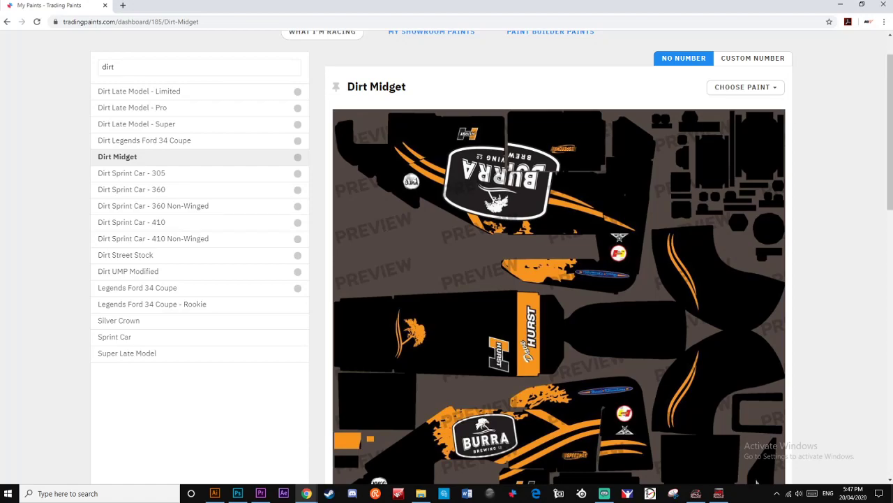